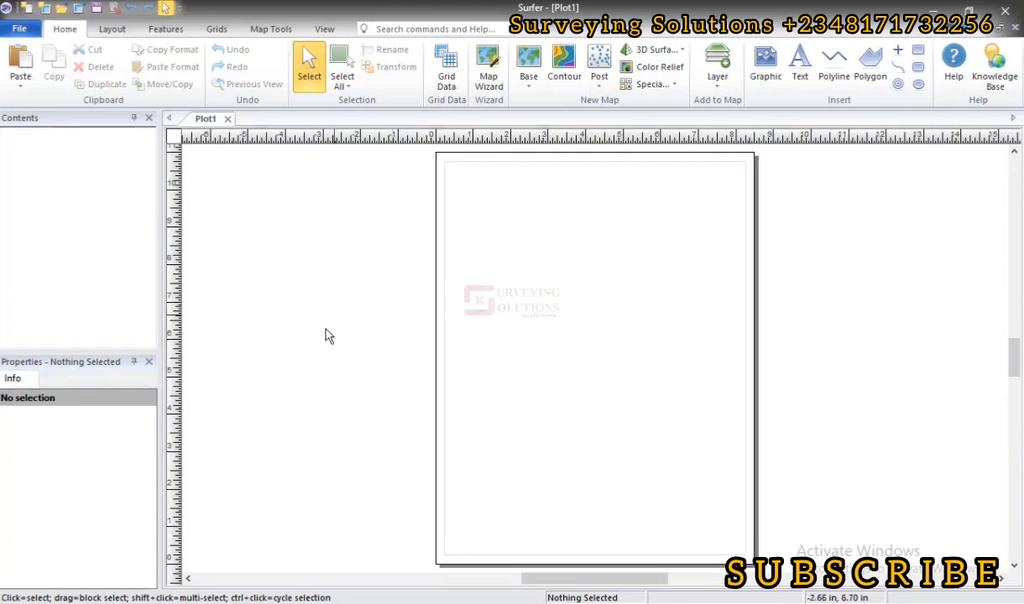
- Create a new contour map from the SH grid file (Contours-SH.grd)
click(564, 71)
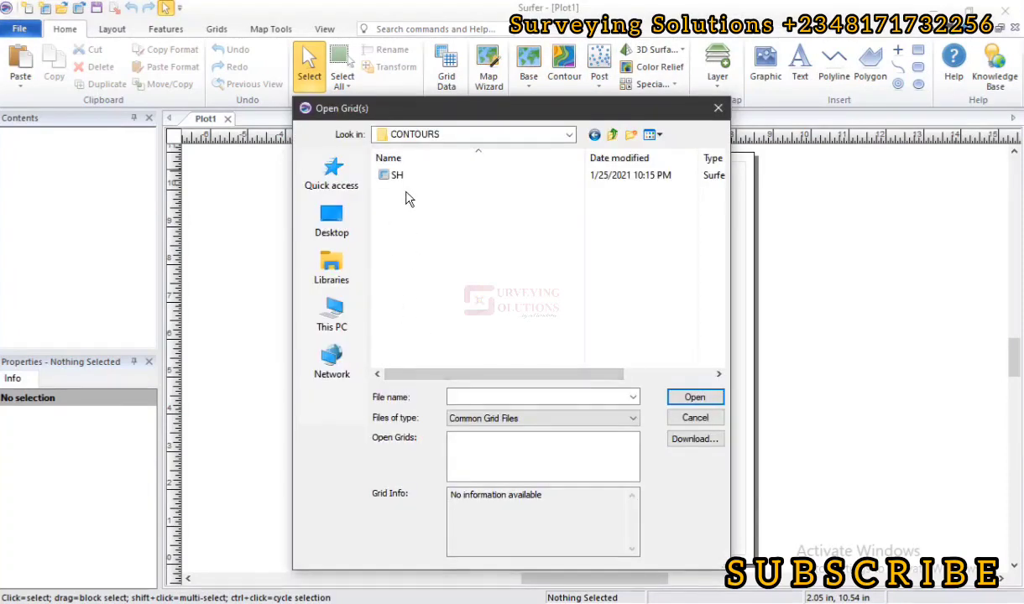
double_click(585, 159)
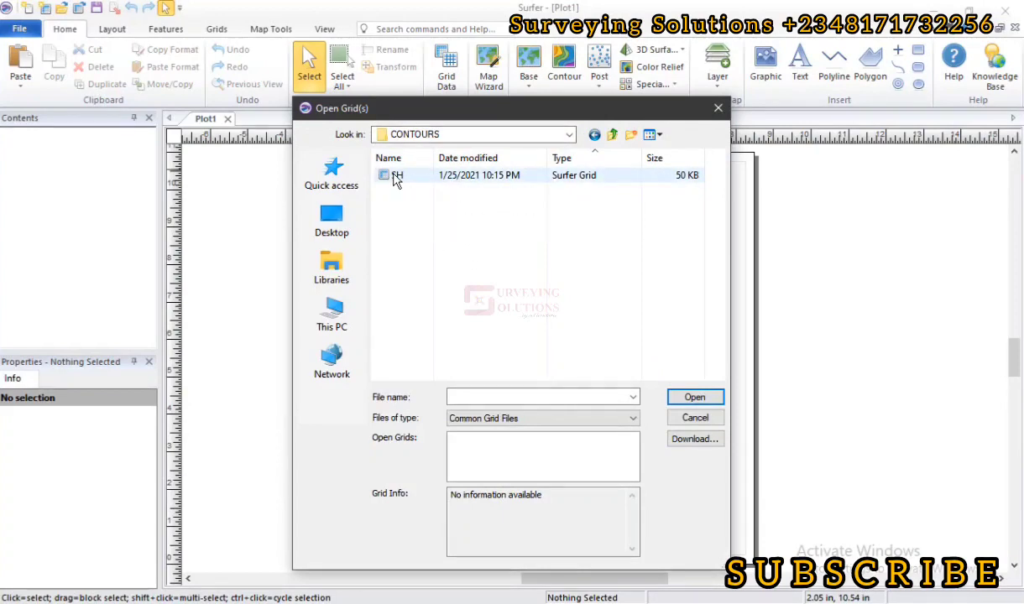
click(397, 177)
click(689, 399)
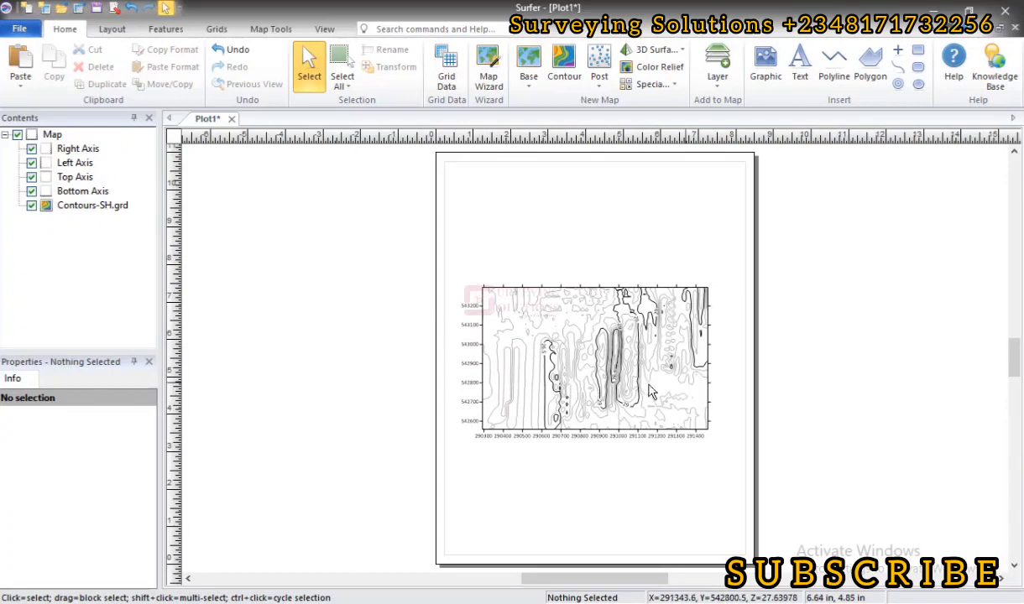
- Zoom in to inspect the SH contour map, then zoom back out to the full page
scroll(564, 375, up, 2)
scroll(551, 378, up, 2)
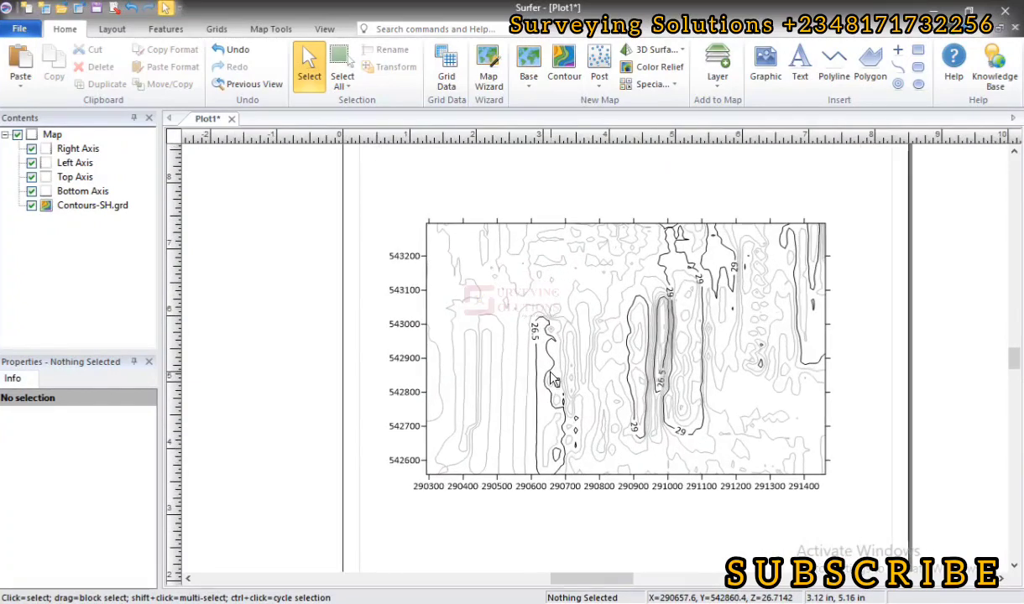
scroll(552, 379, up, 2)
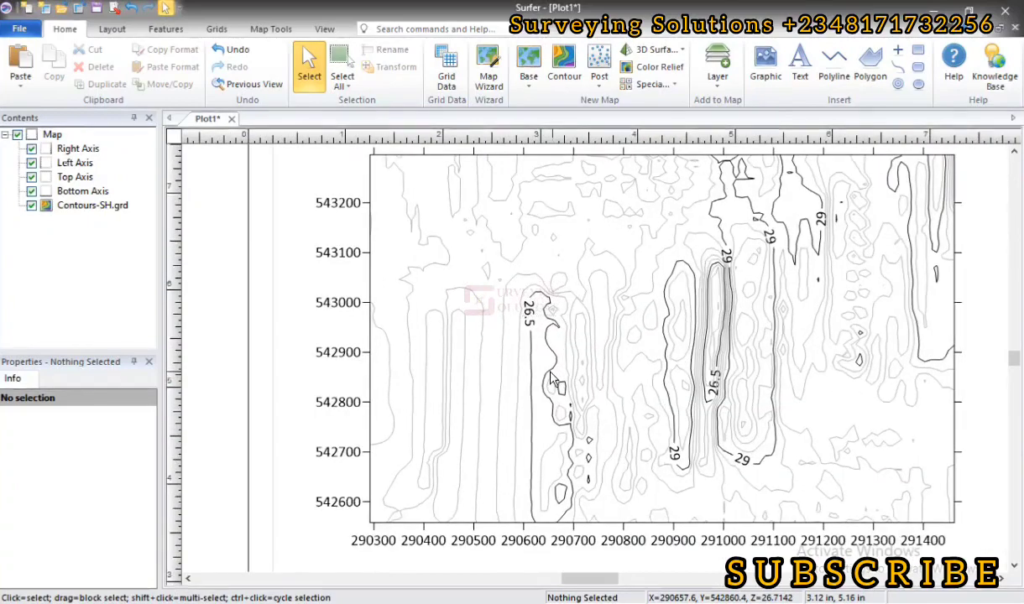
scroll(552, 380, down, 3)
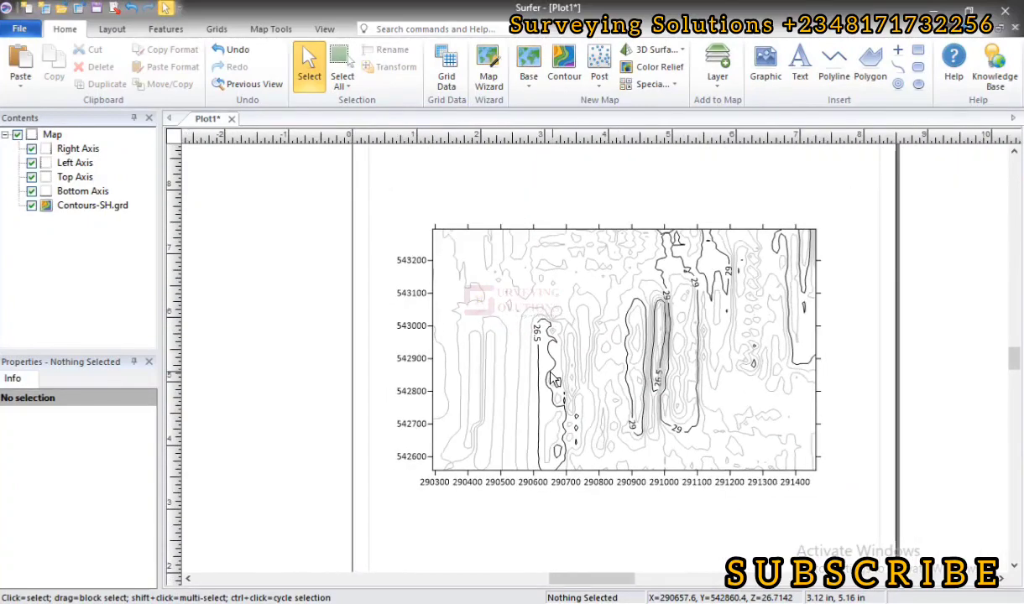
scroll(552, 380, down, 3)
scroll(551, 379, up, 1)
scroll(552, 380, down, 3)
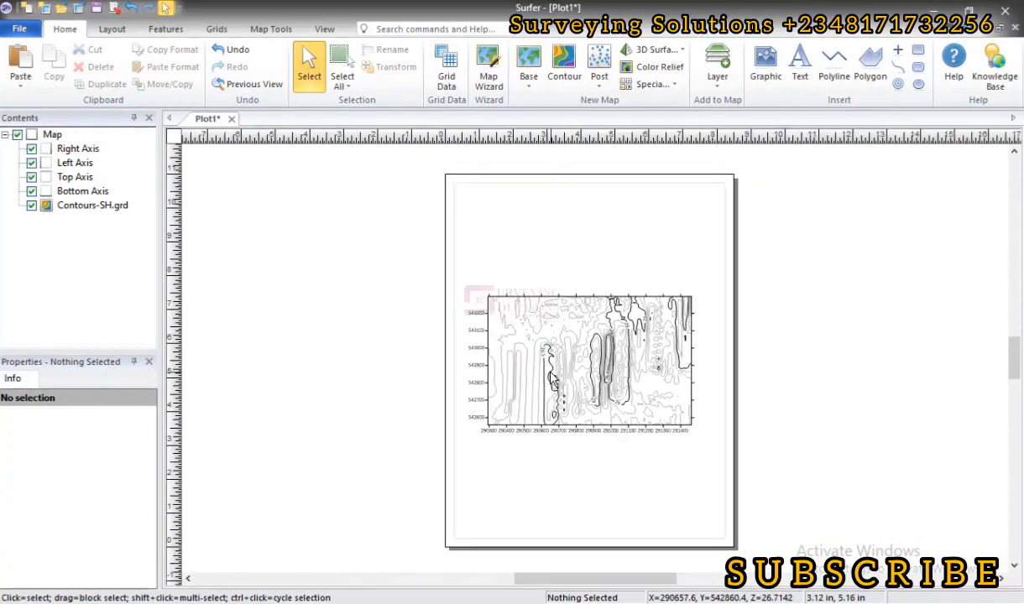
scroll(552, 379, down, 1)
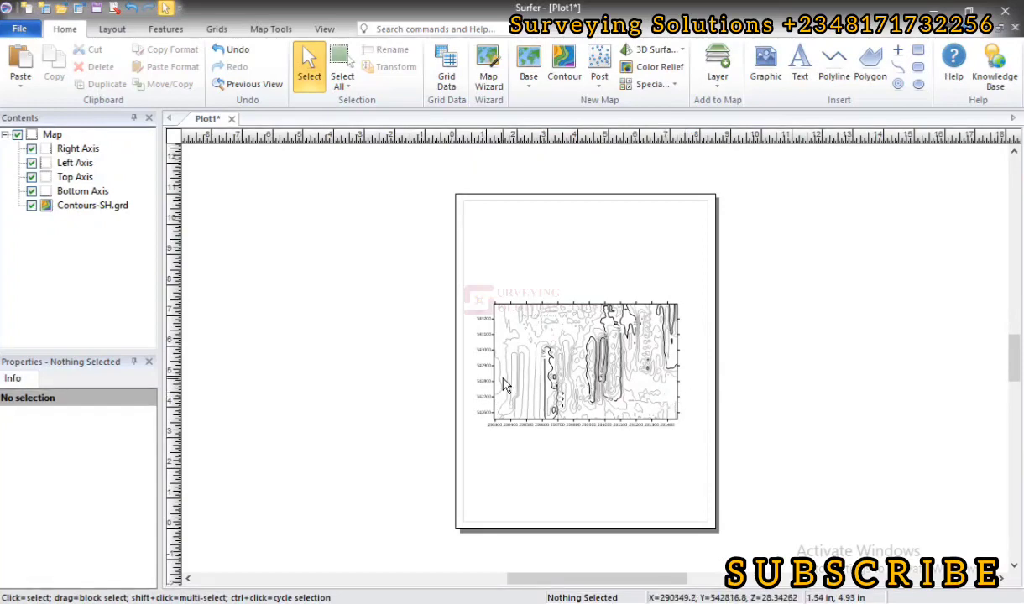
- Look over the Map Tools commands and the contour map's actions, leaving the contour map selected
click(273, 28)
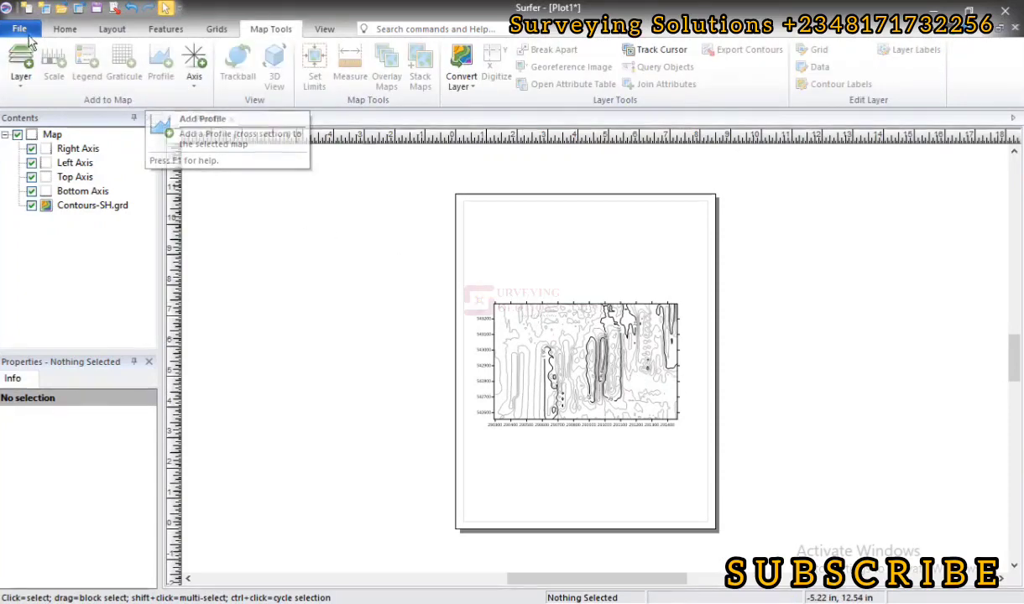
click(65, 29)
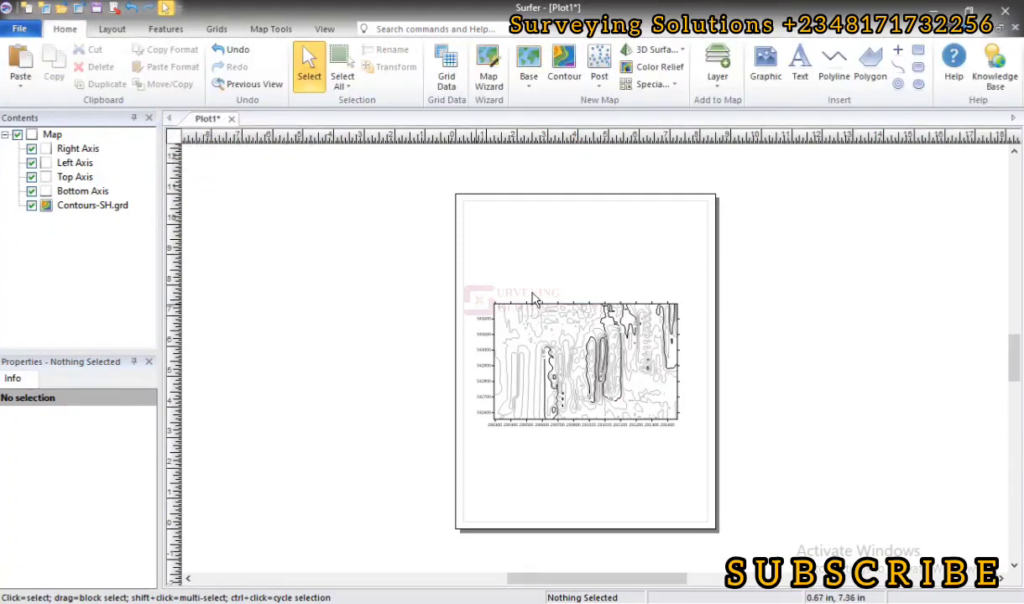
click(537, 373)
right_click(537, 373)
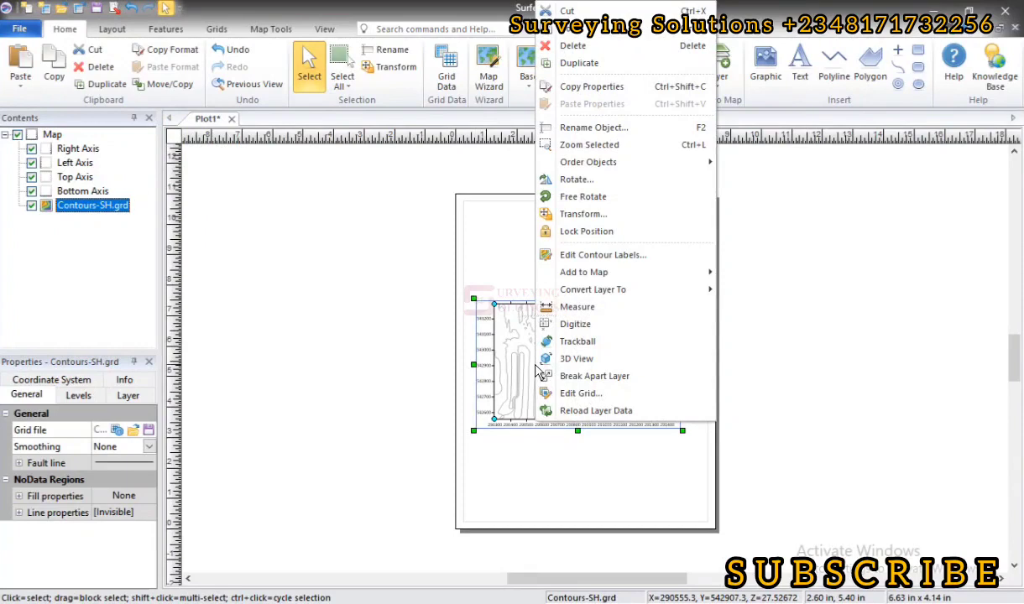
mouse_move(671, 277)
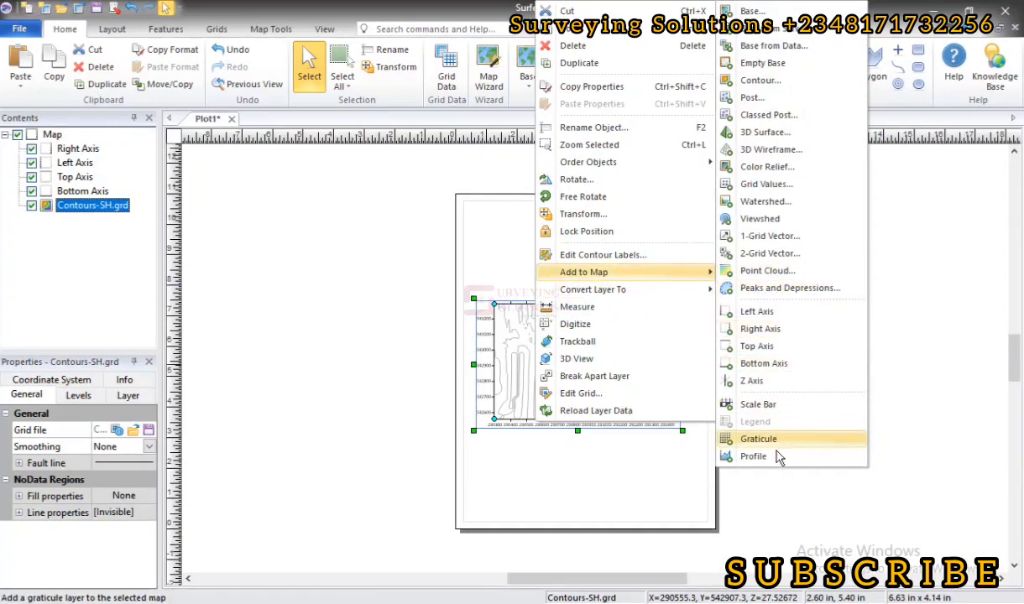
click(373, 252)
click(374, 256)
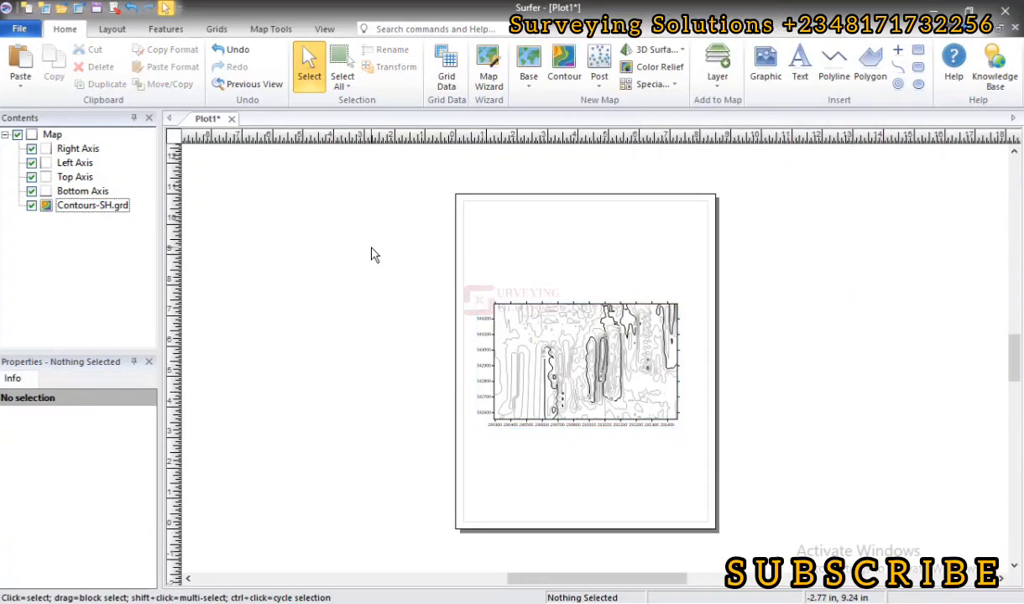
click(271, 32)
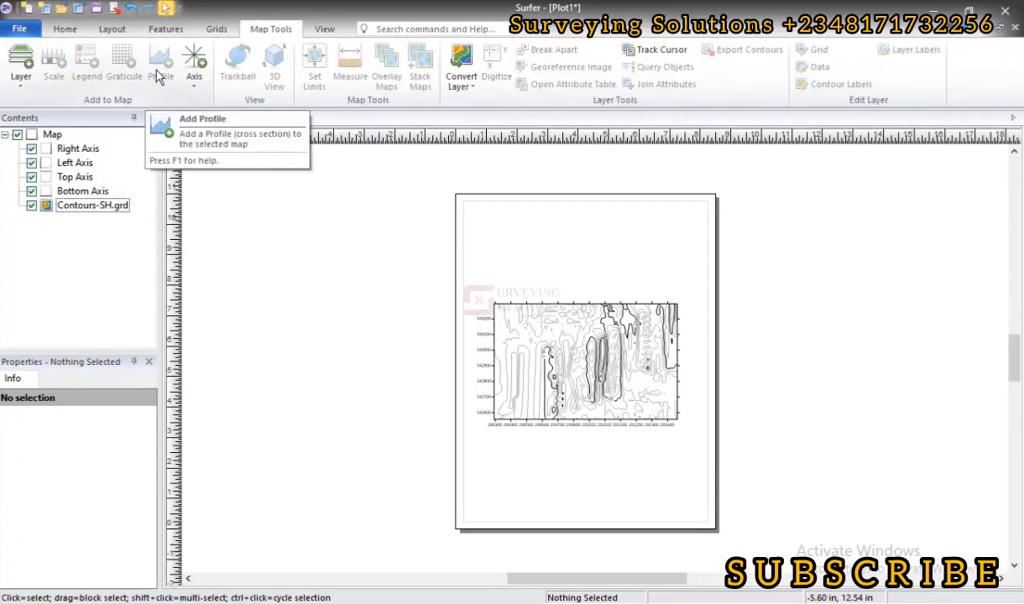
click(67, 29)
click(533, 335)
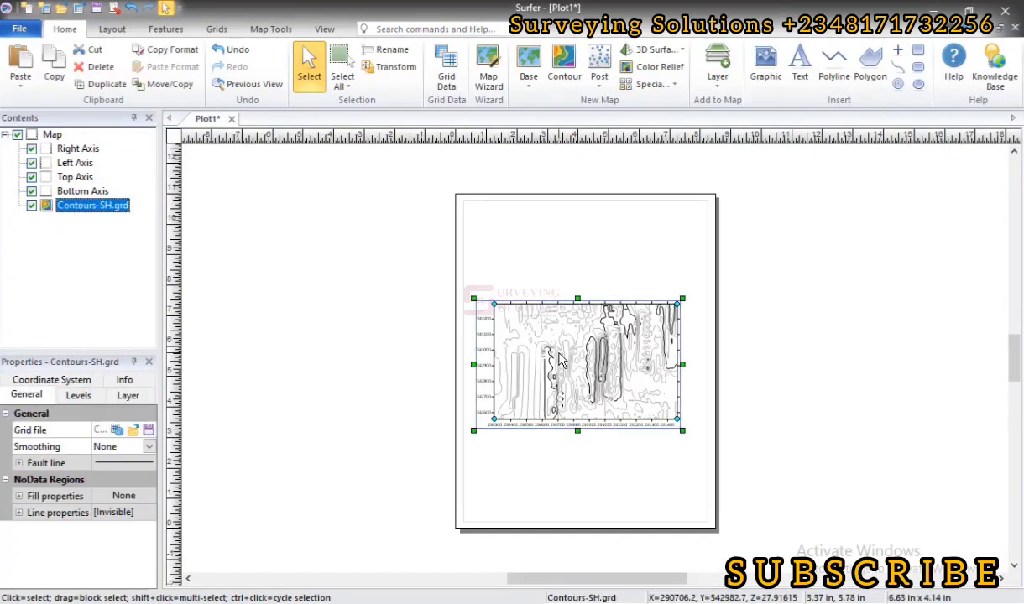
- Add a profile to the contour map, drawn horizontally from its left edge to its right edge
right_click(561, 361)
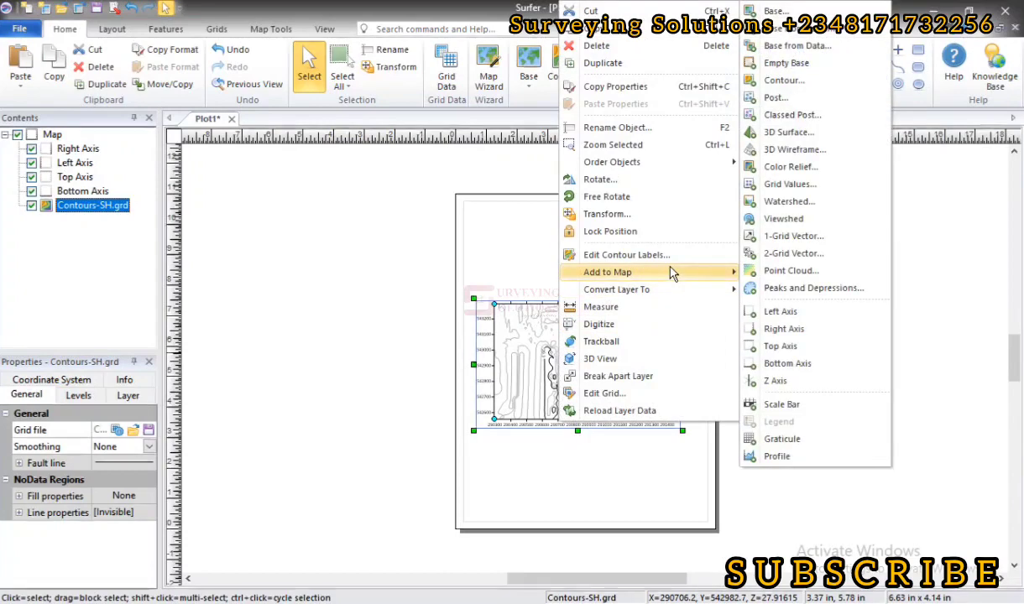
click(778, 457)
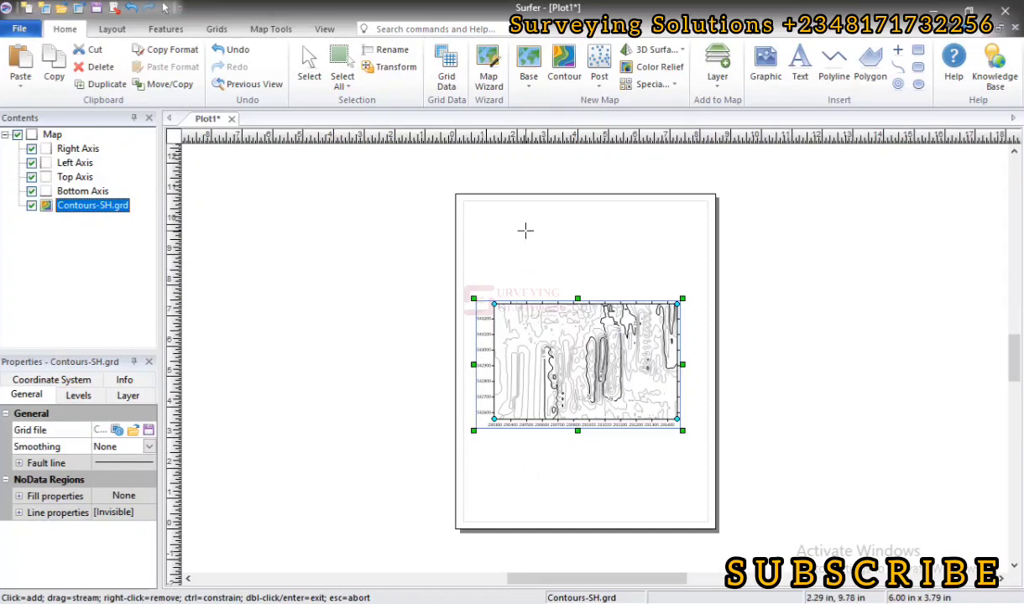
click(494, 386)
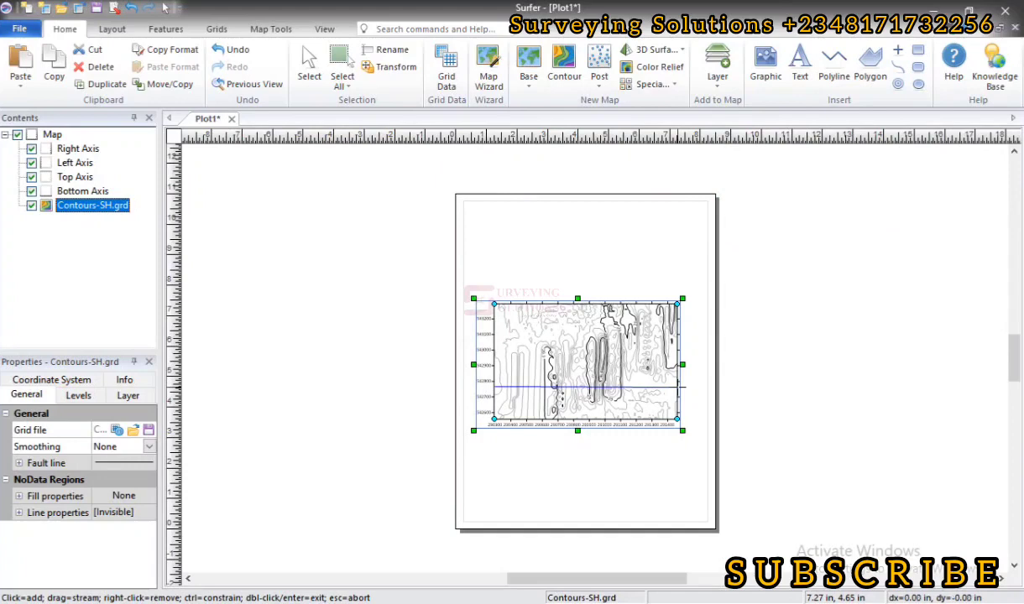
click(680, 388)
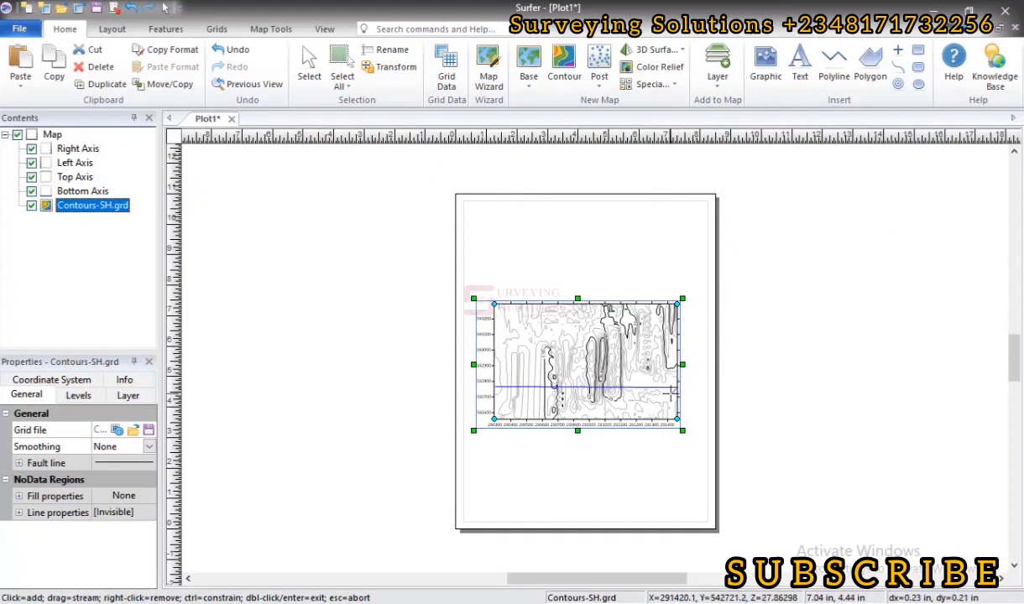
double_click(671, 392)
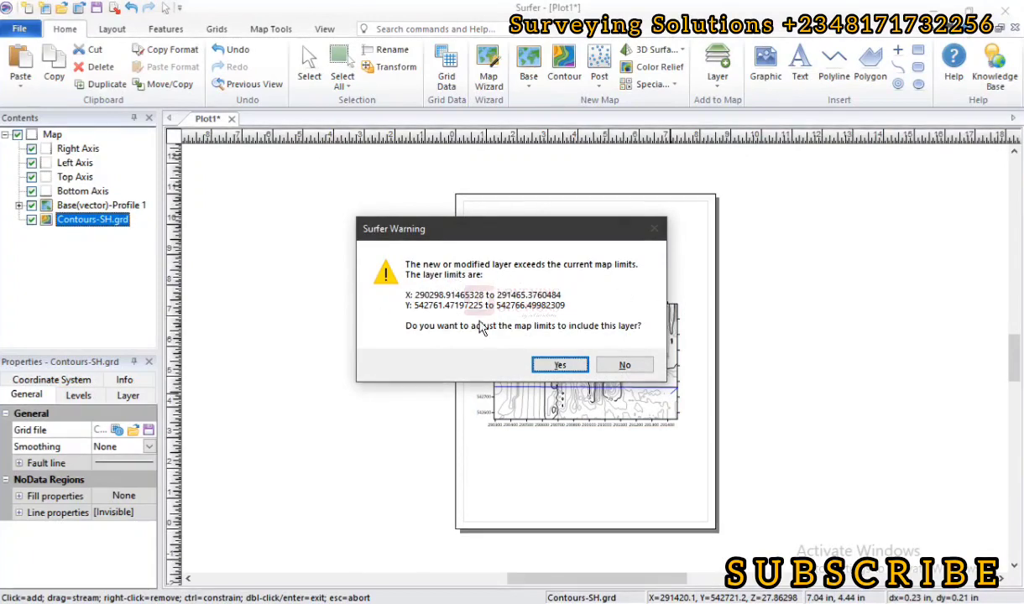
click(558, 365)
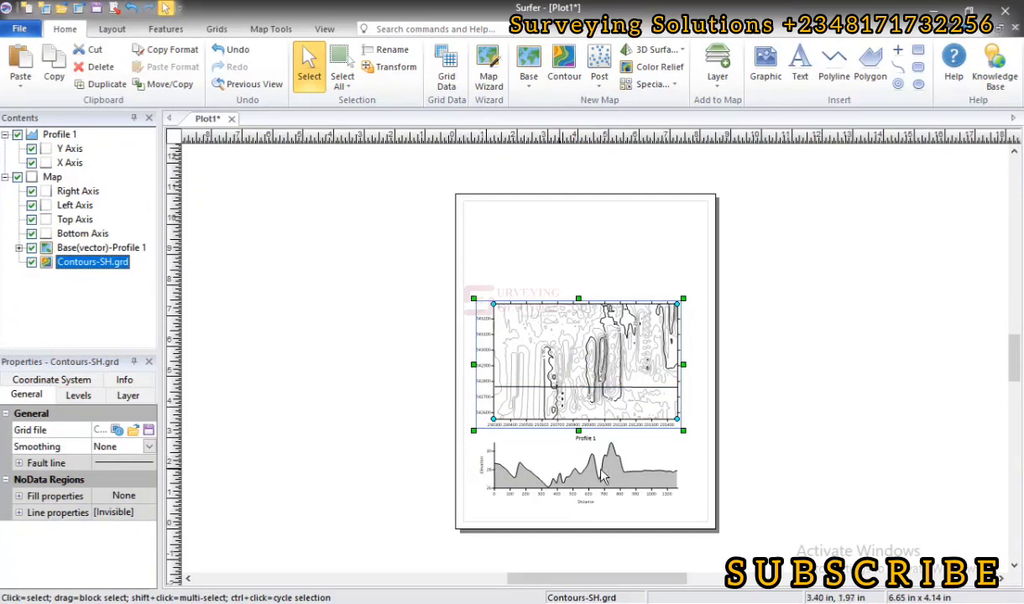
click(593, 477)
drag(596, 472, 855, 242)
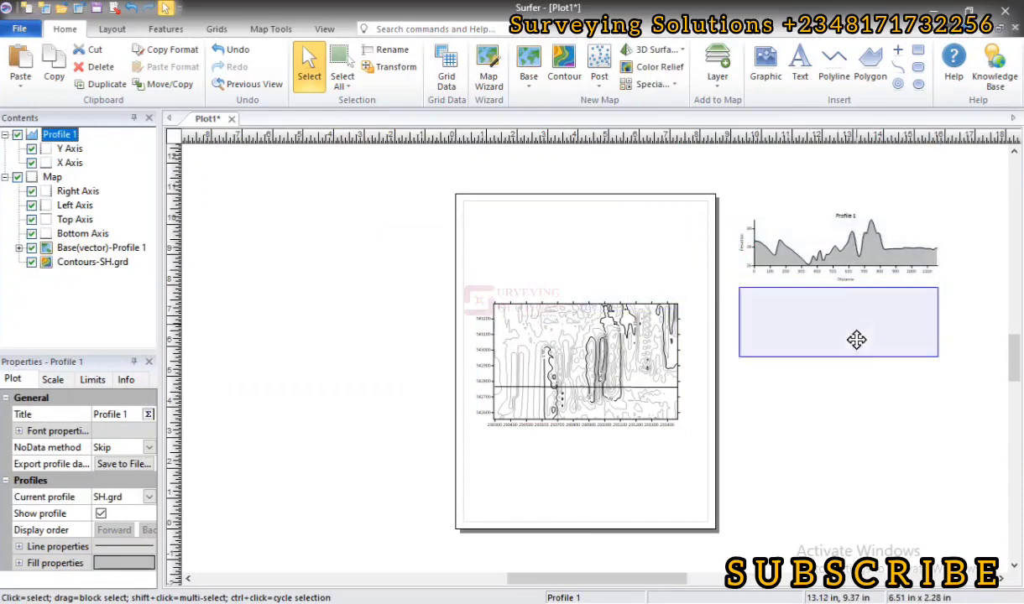
drag(856, 346, 603, 470)
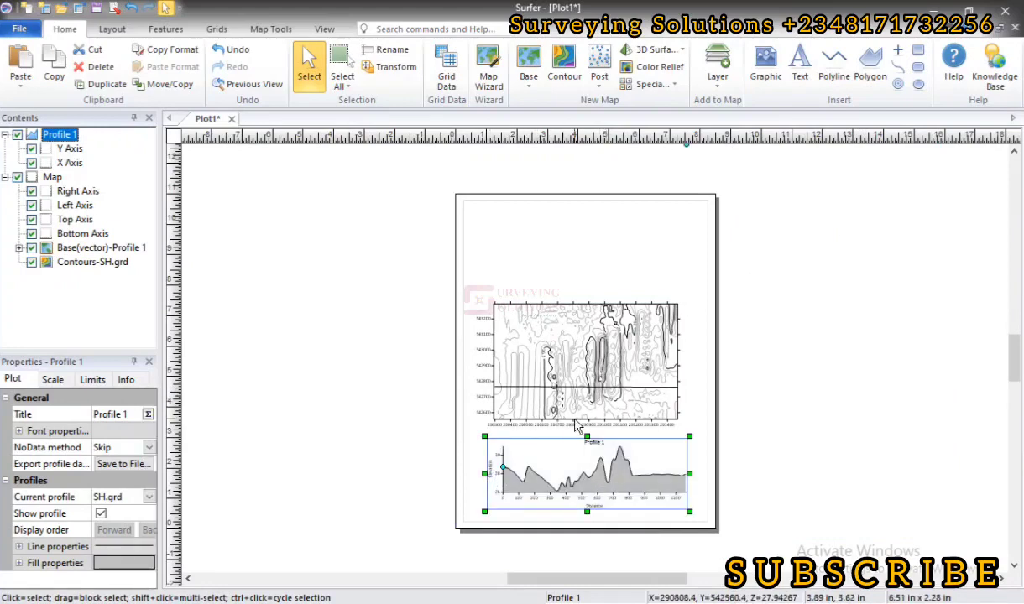
scroll(588, 470, up, 1)
scroll(623, 478, up, 2)
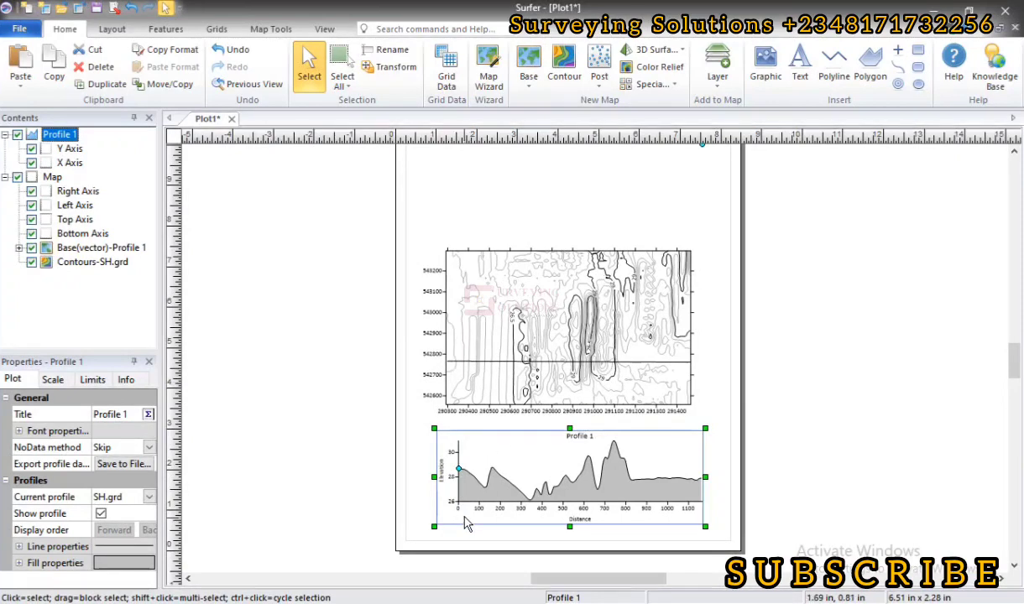
scroll(454, 504, up, 2)
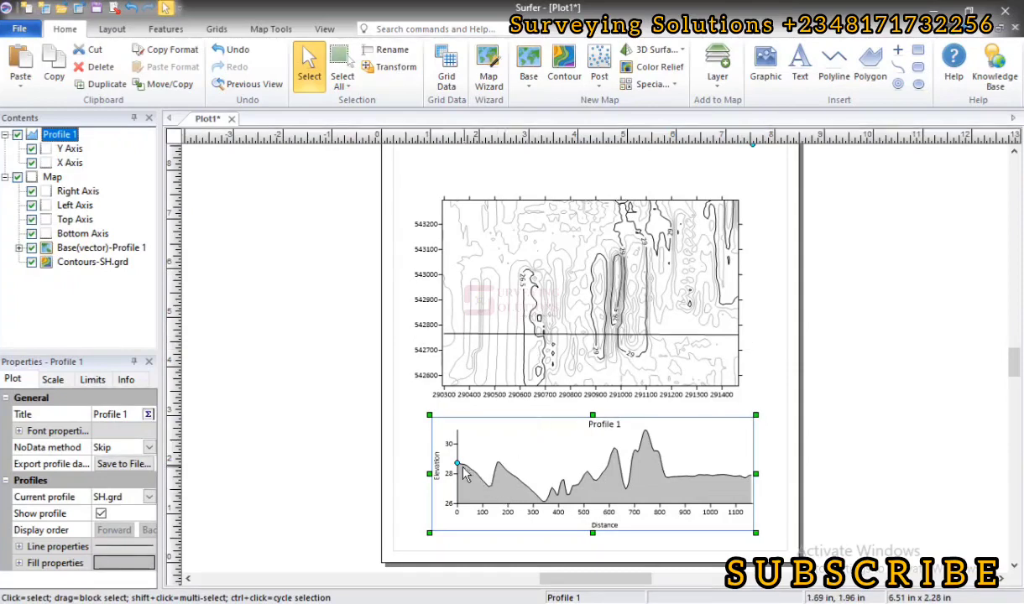
- Nudge the profile line north to about northing 543100 and select the updated profile plot
click(494, 336)
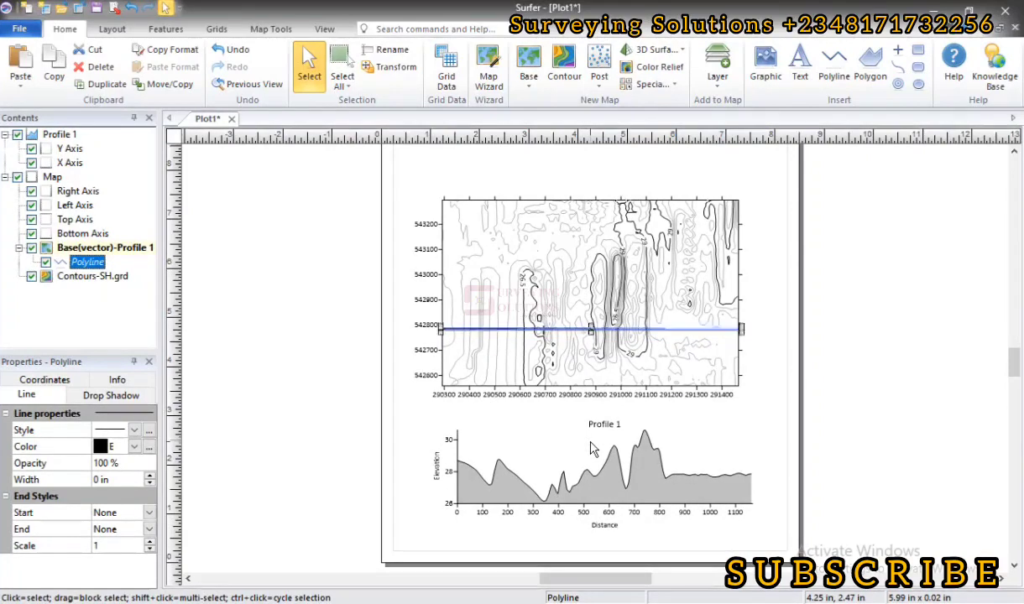
key(Up)
key(Up)
key(Up)
key(Up)
key(Up)
key(Up)
key(Up)
key(Up)
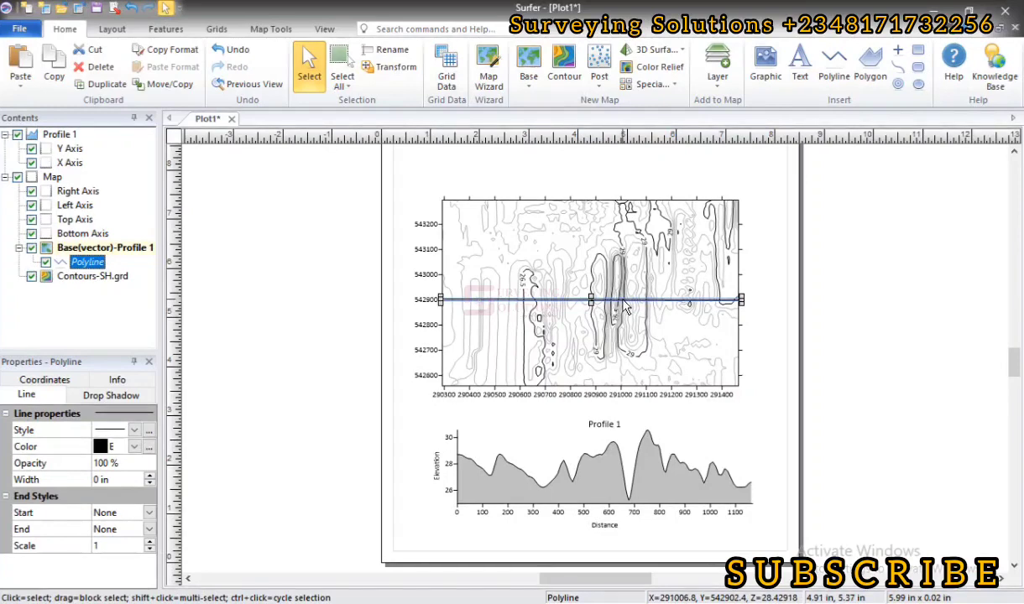
key(Up)
key(Up)
key(Up)
key(Up)
key(Up)
key(Up)
key(Up)
key(Up)
key(Up)
key(Up)
key(Up)
key(Up)
key(Up)
key(Up)
key(Up)
key(Up)
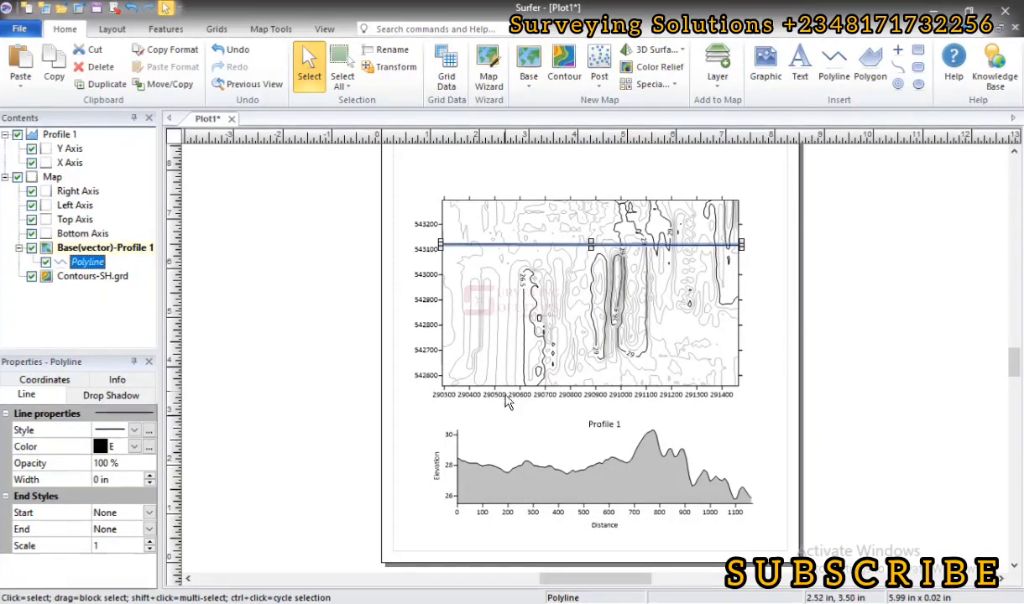
click(617, 480)
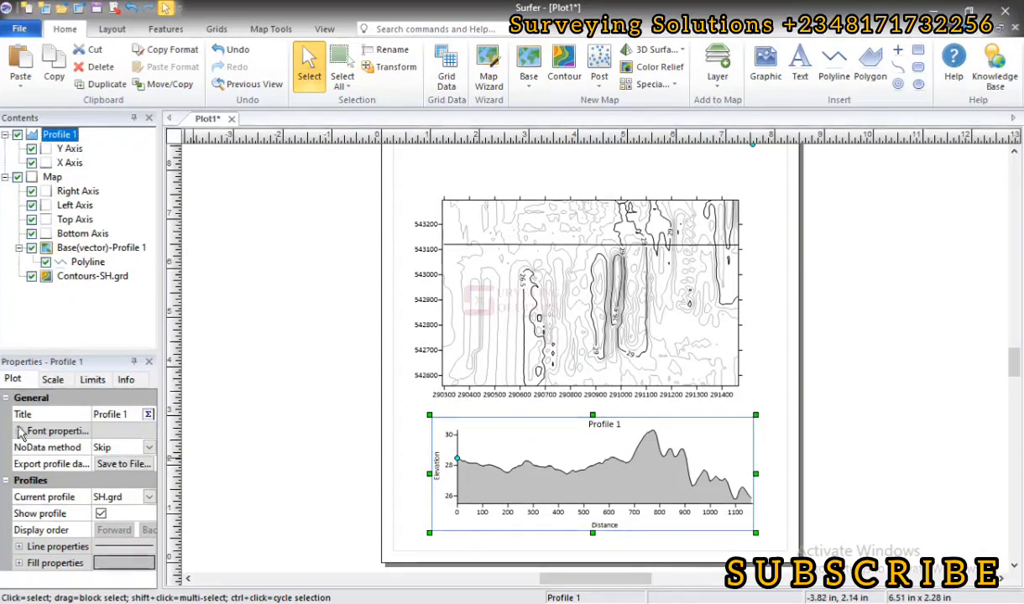
- Retitle the profile plot 'SS PRO' and set the title font to Times New Roman
click(116, 422)
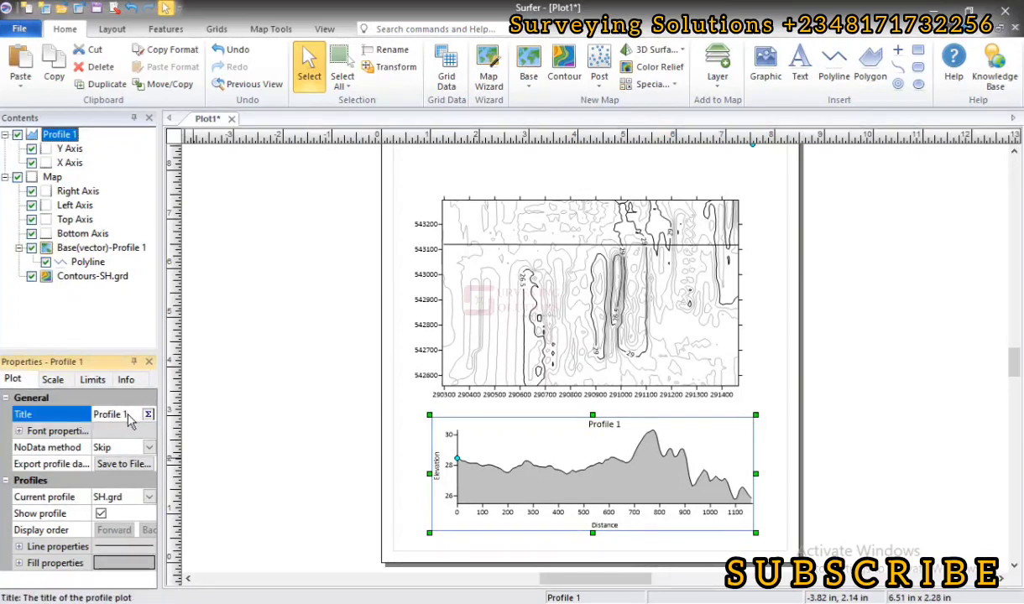
key(BackSpace)
key(BackSpace)
key(BackSpace)
key(BackSpace)
key(BackSpace)
key(BackSpace)
text(S)
click(19, 431)
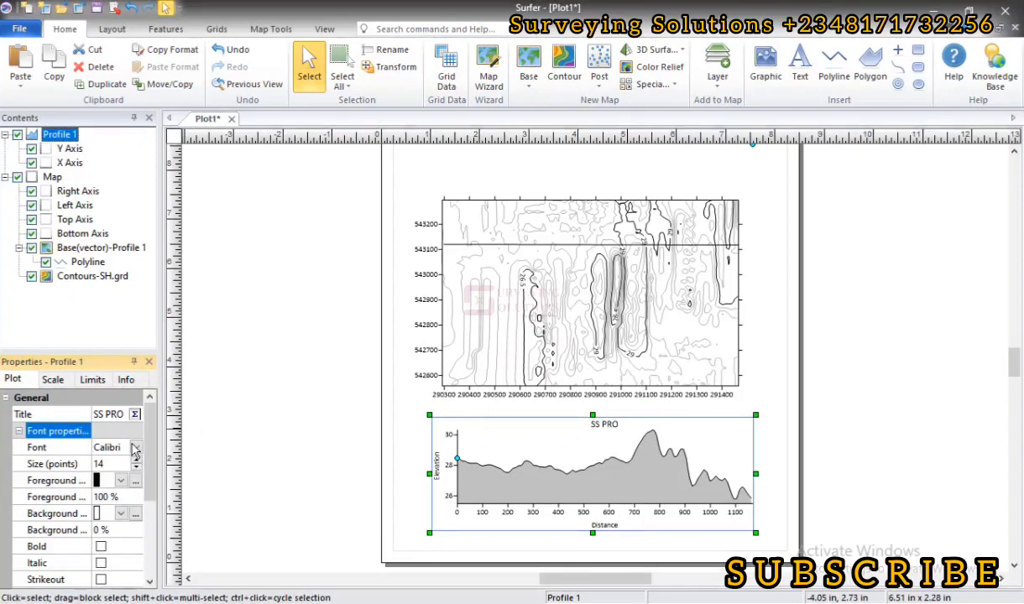
click(135, 449)
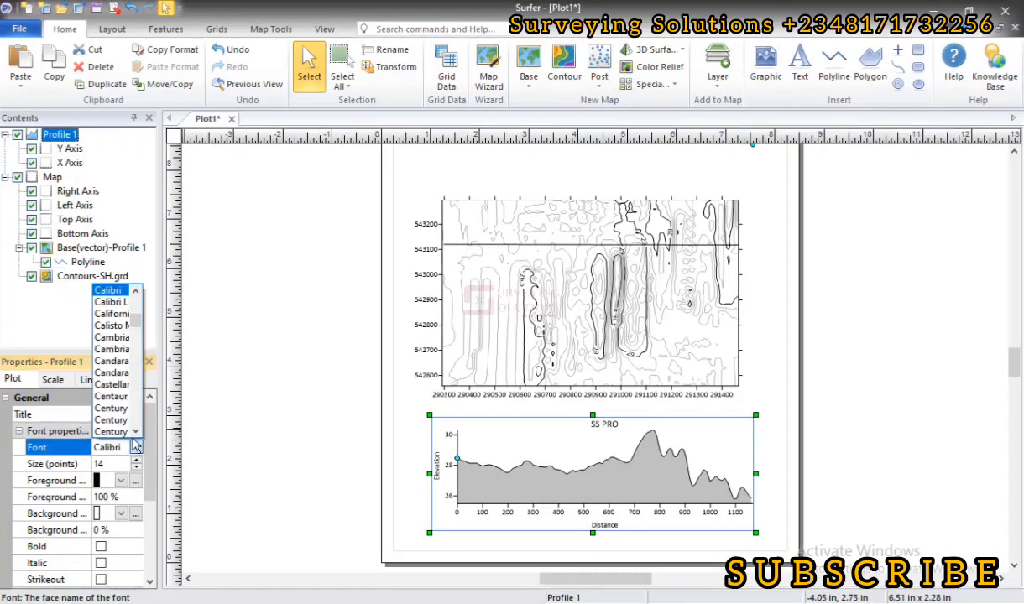
scroll(136, 447, down, 10)
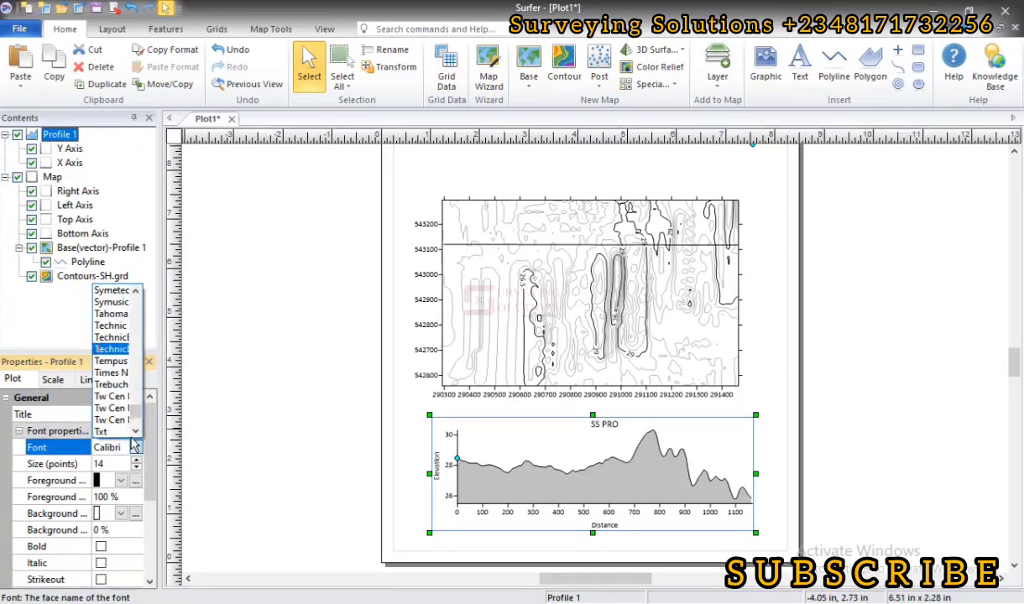
key(Escape)
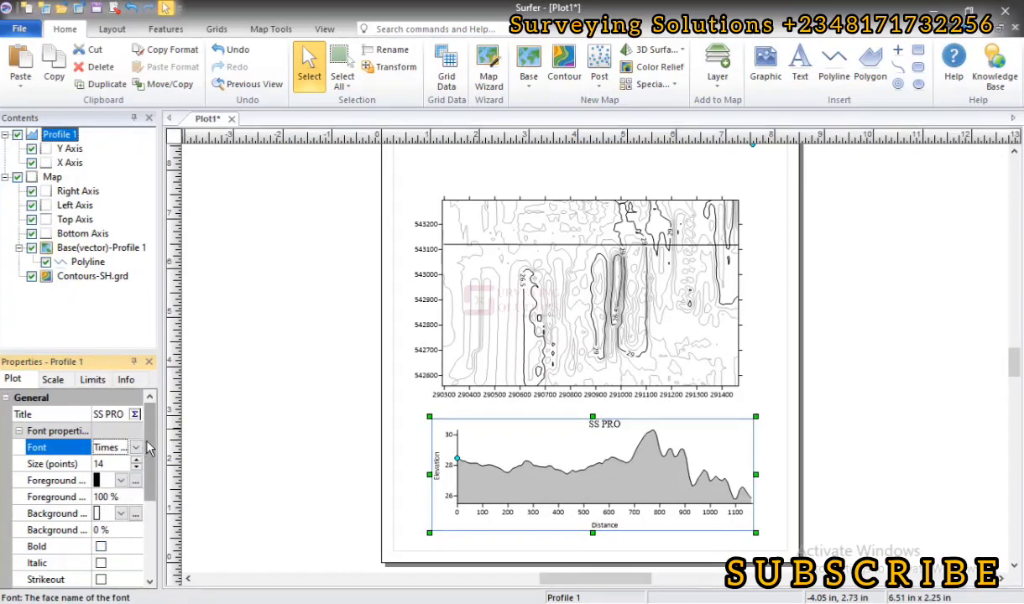
drag(148, 448, 148, 496)
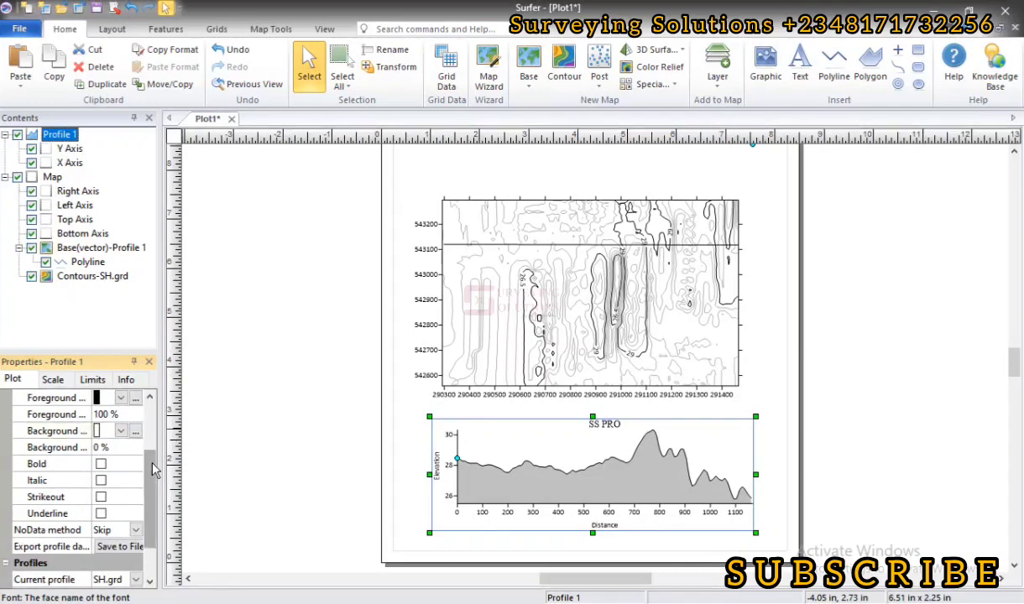
- Change the profile's fill pattern to Diagonal Cross after briefly trying 10 Percent dots
scroll(151, 470, up, 3)
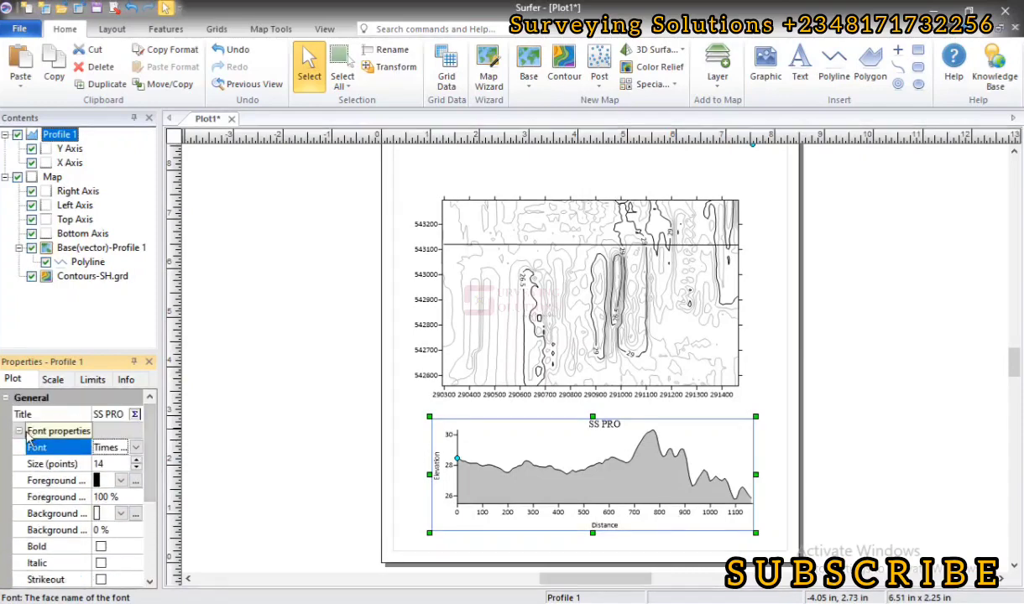
click(18, 432)
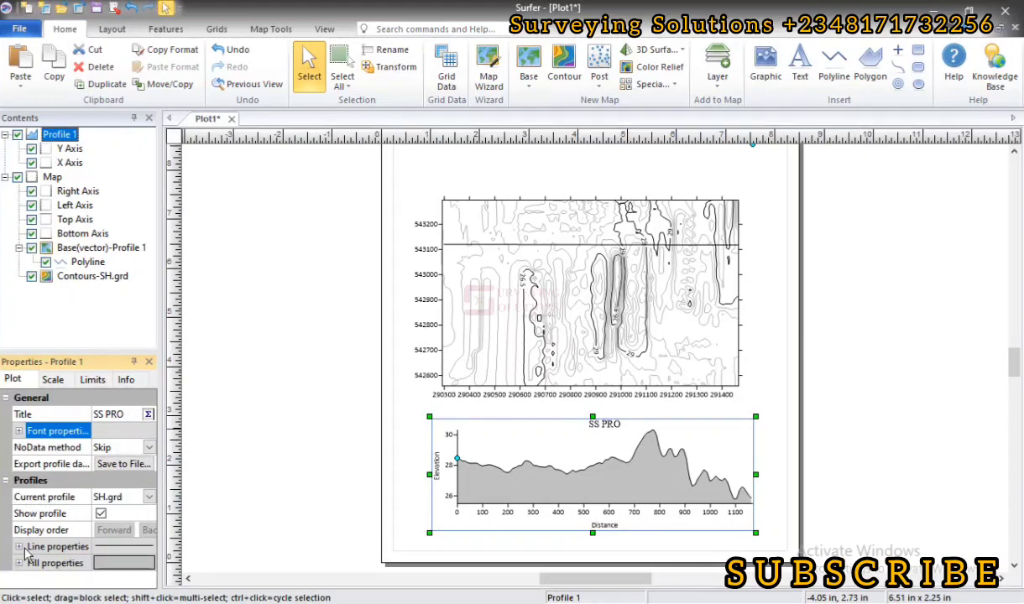
click(19, 547)
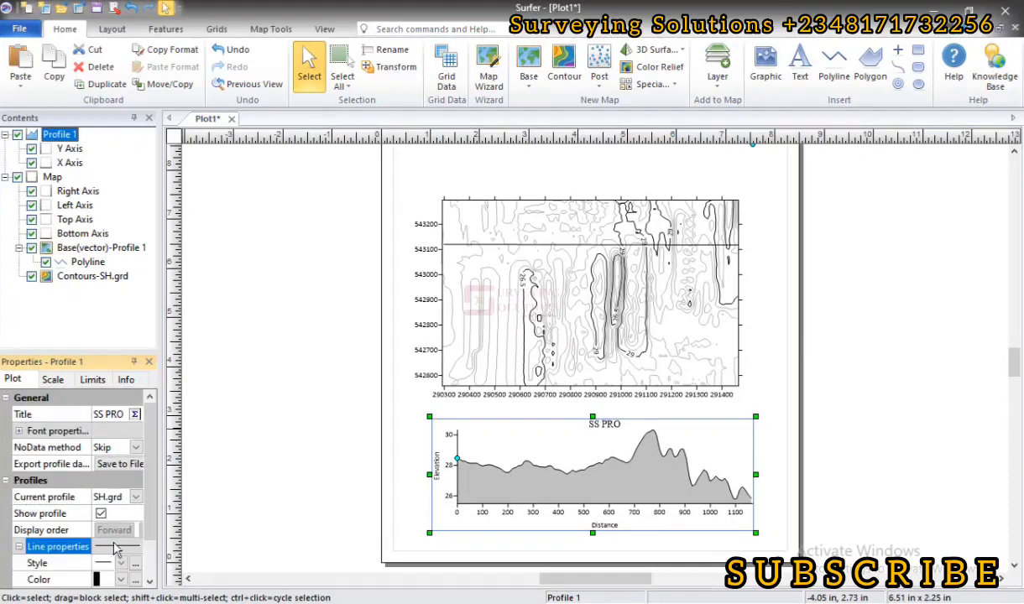
scroll(156, 526, down, 1)
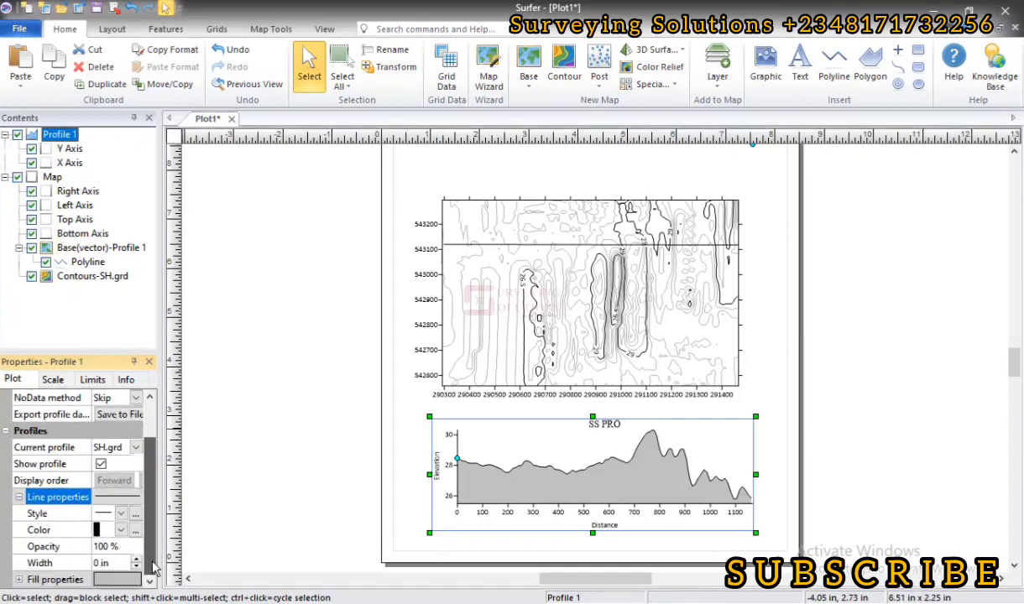
click(21, 584)
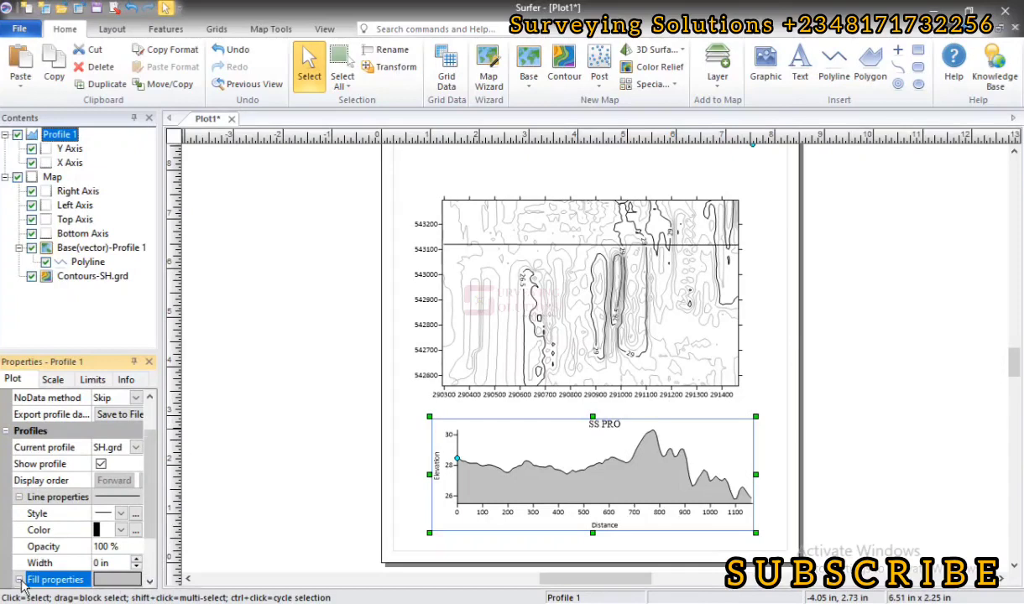
double_click(126, 585)
scroll(153, 579, down, 1)
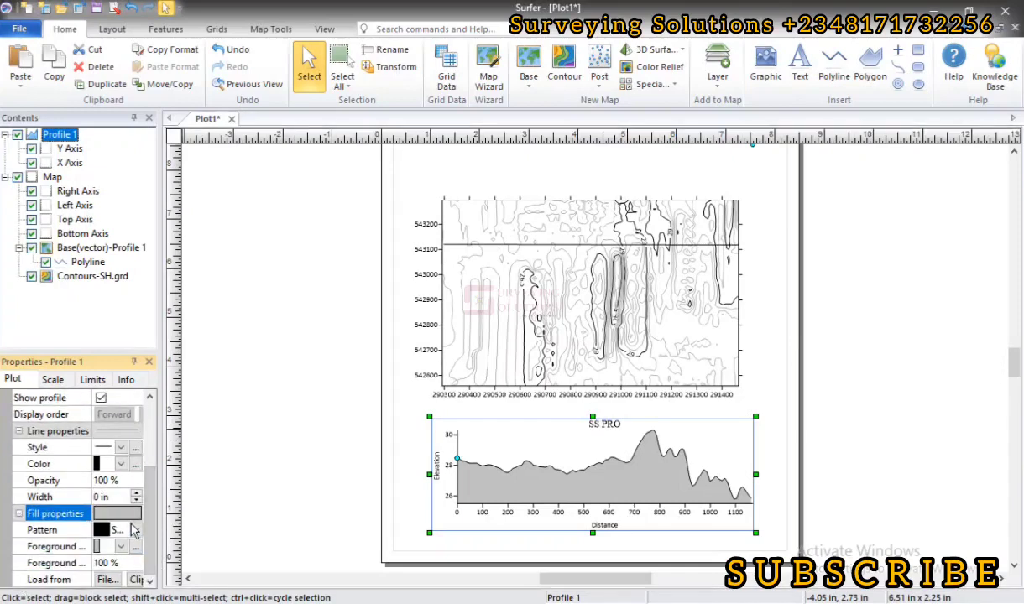
click(136, 531)
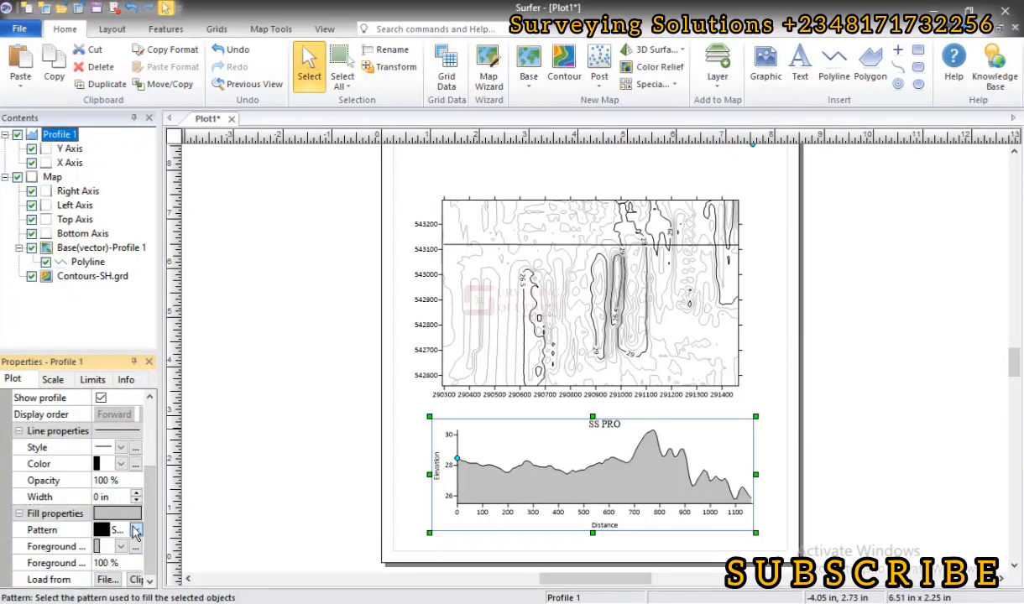
click(136, 530)
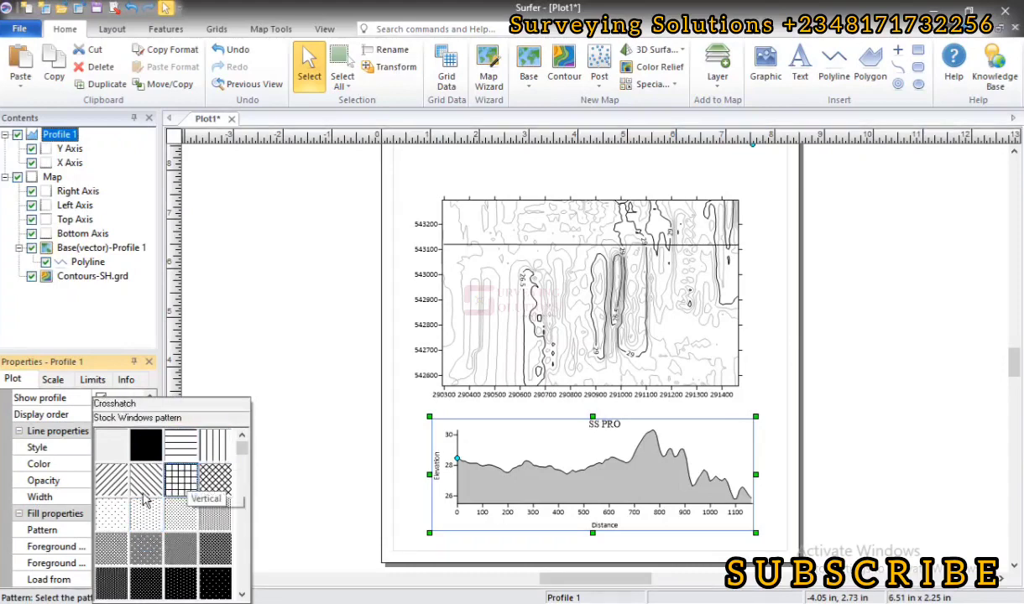
click(146, 517)
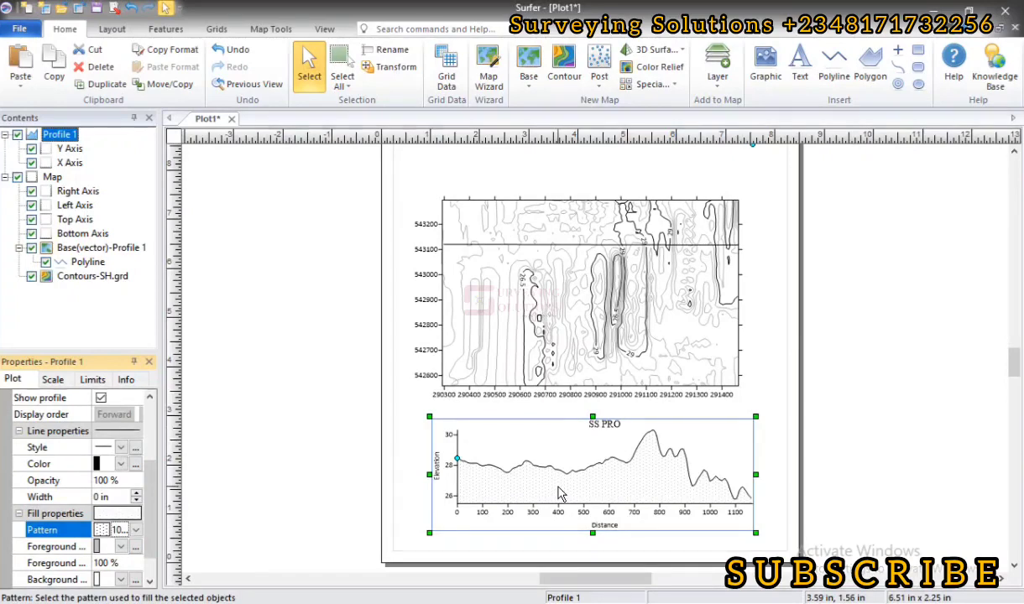
click(137, 532)
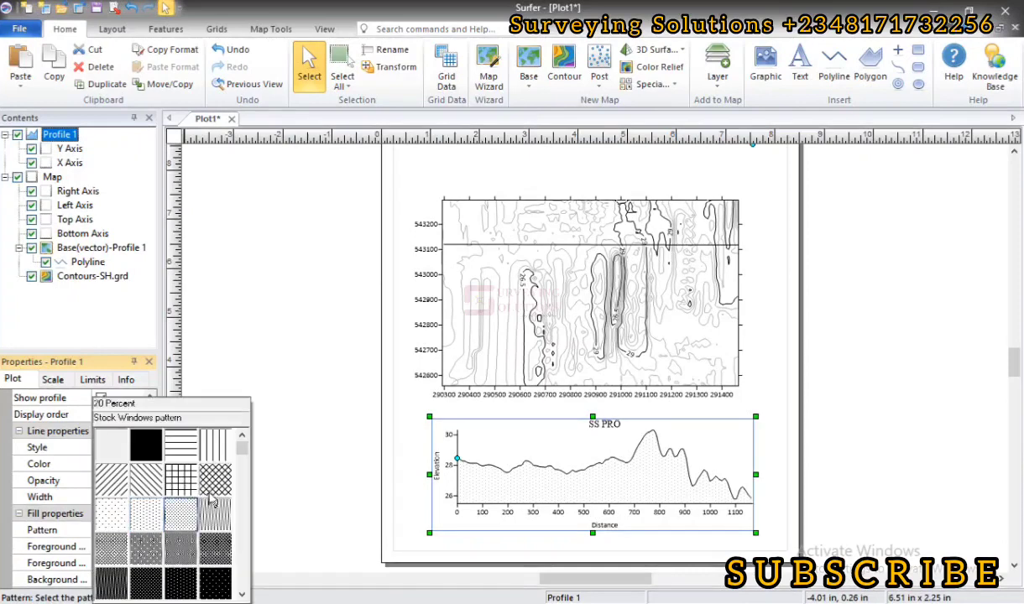
click(212, 496)
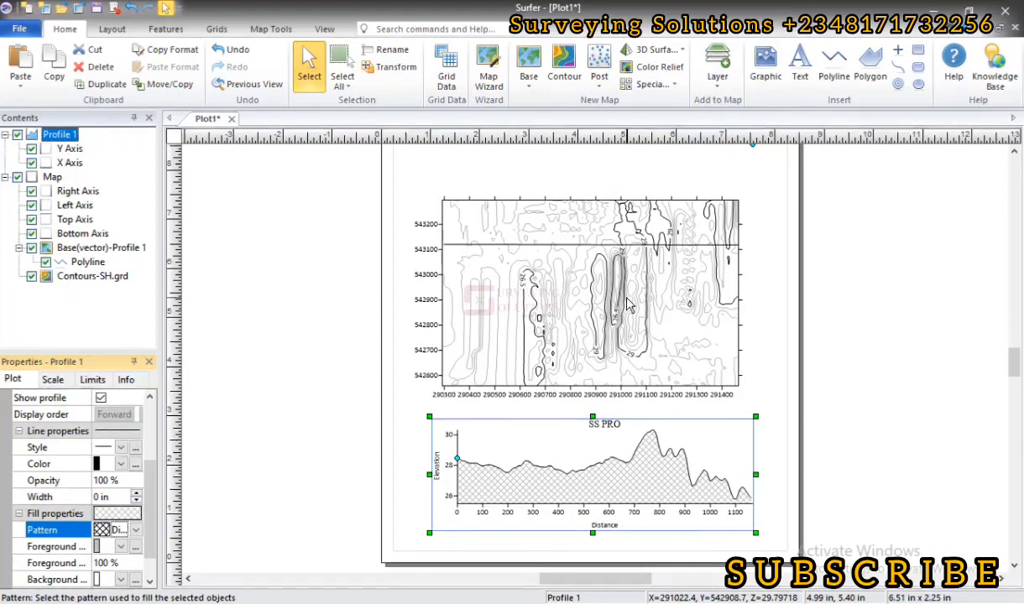
scroll(617, 245, down, 1)
scroll(598, 248, down, 1)
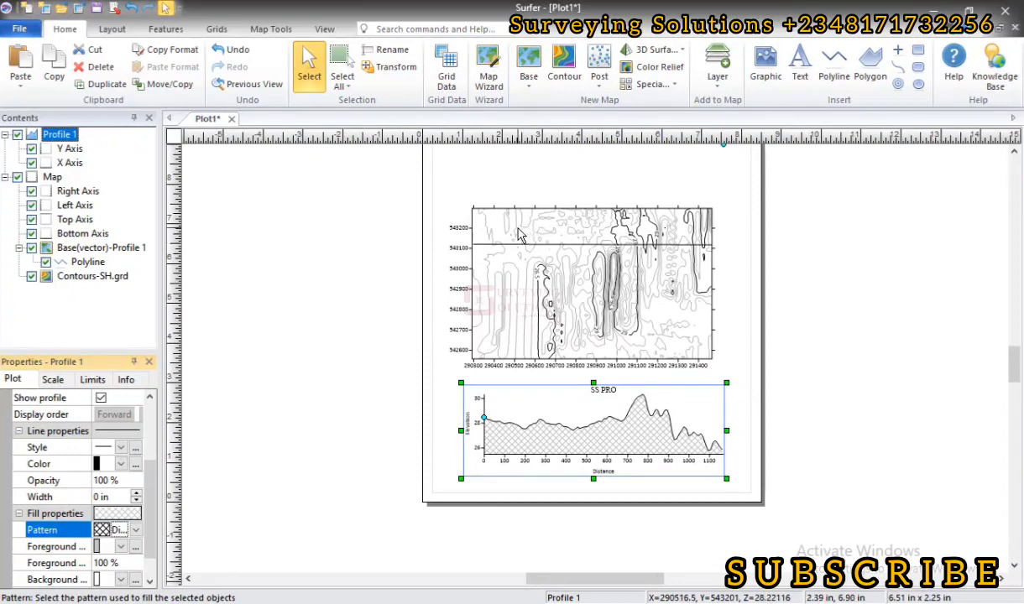